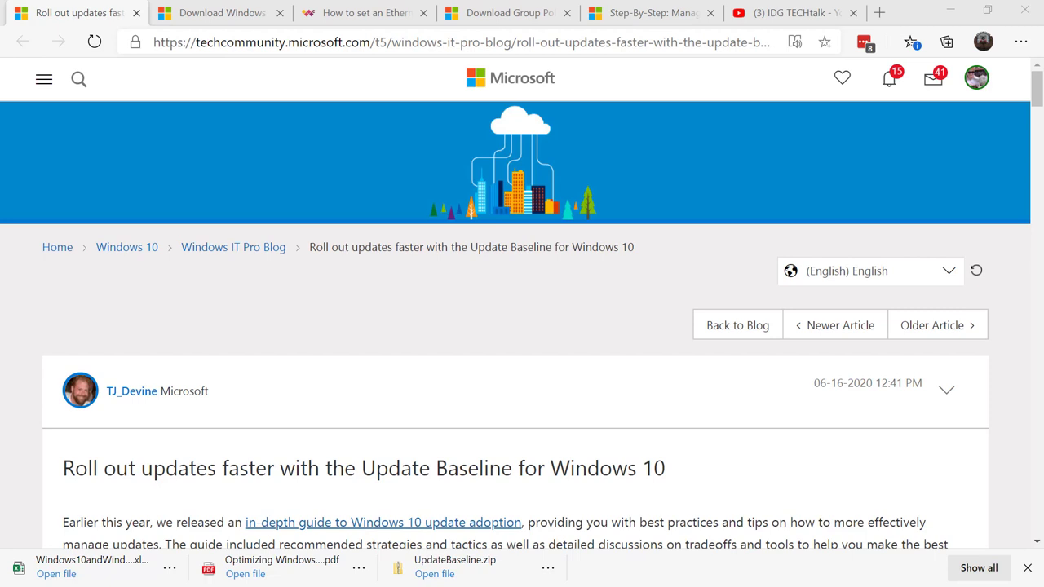
Switch to the Windows 10 Update Baseline download page tab
key(ctrl+Tab)
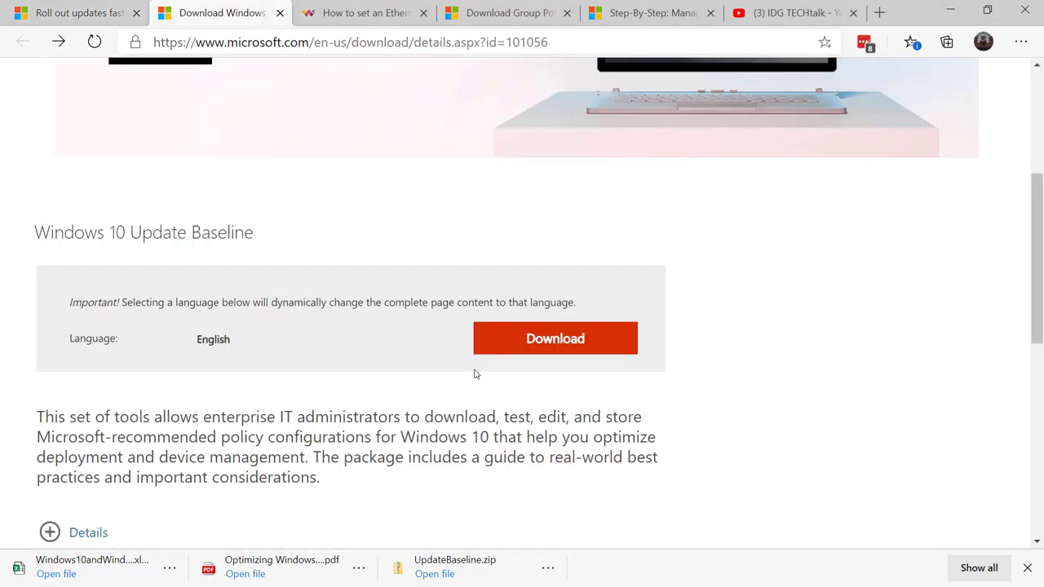
Download the Update Baseline and open the Master List workbook from its Documentation folder
click(607, 342)
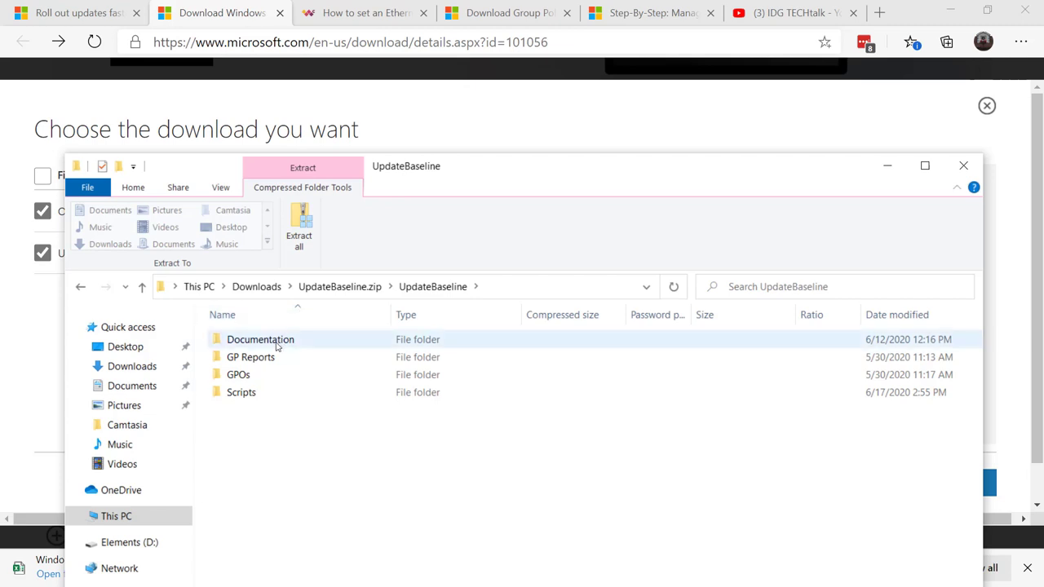
double_click(277, 344)
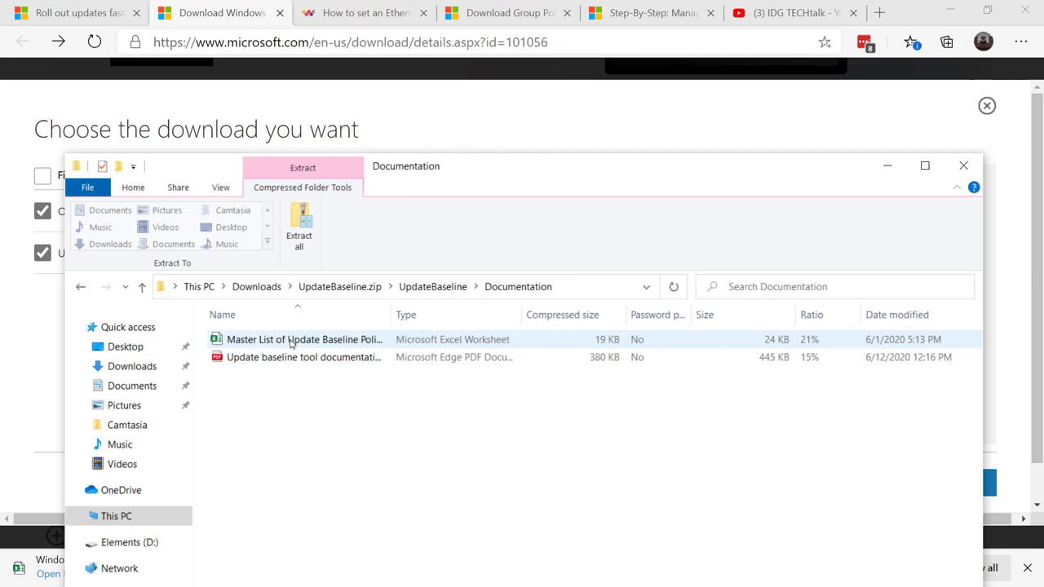
double_click(292, 341)
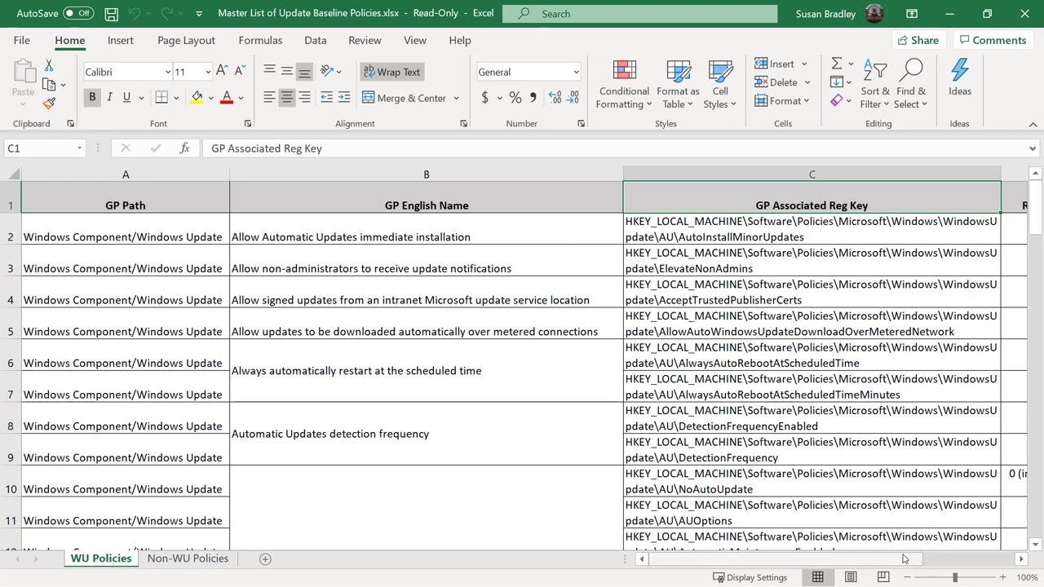
Review the WU Policies and Non-WU Policies sheets, then return to the Group Policy Editor
drag(904, 563, 987, 559)
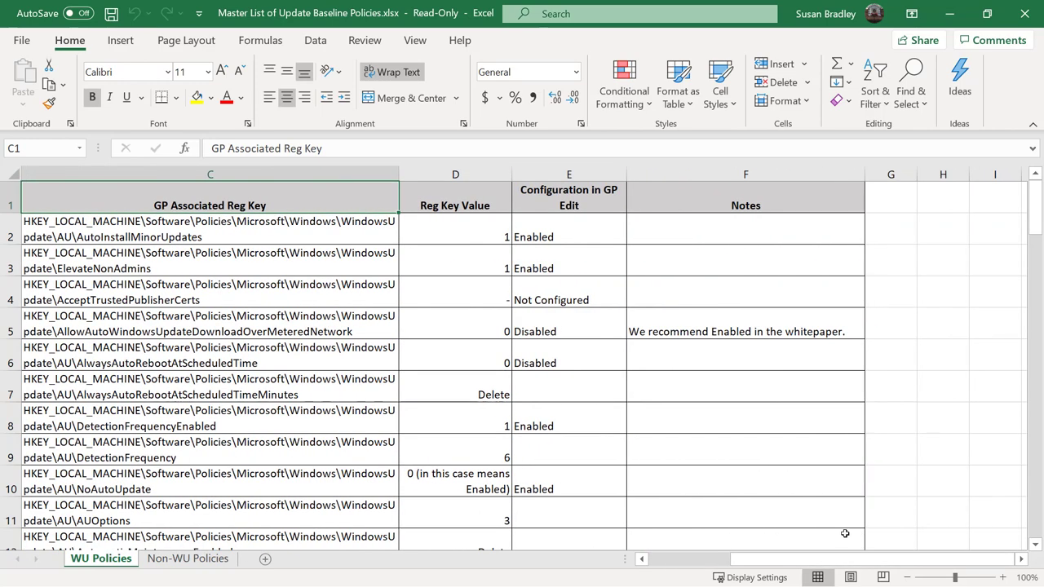
scroll(815, 511, down, 4)
scroll(815, 511, up, 1)
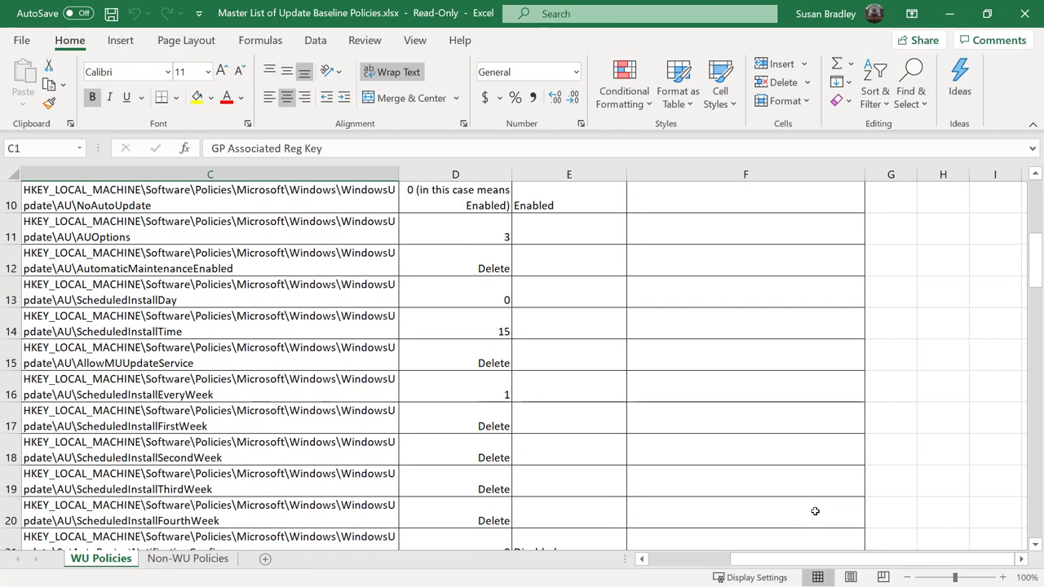
scroll(815, 511, up, 3)
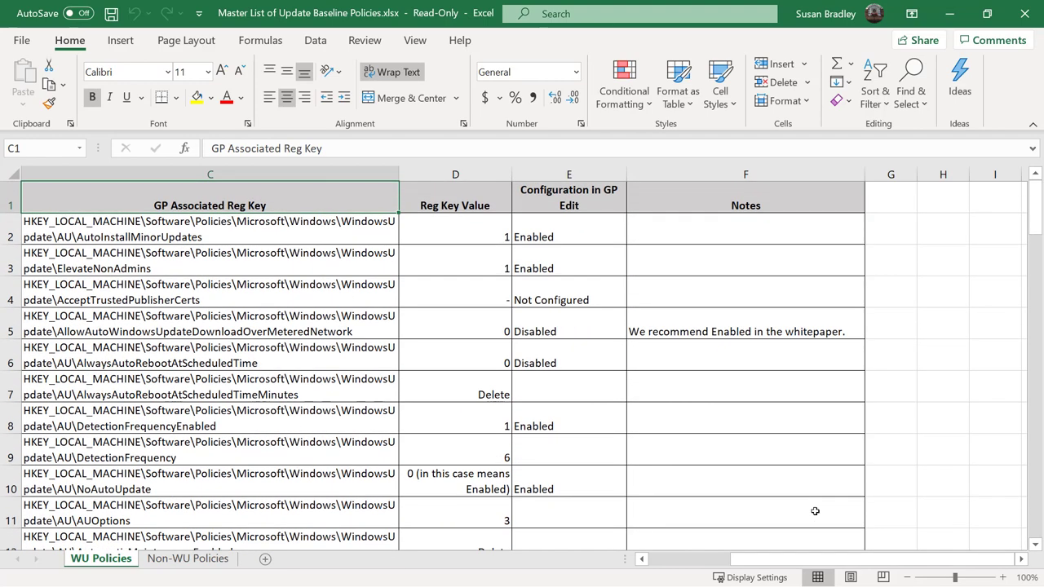
drag(816, 560, 752, 562)
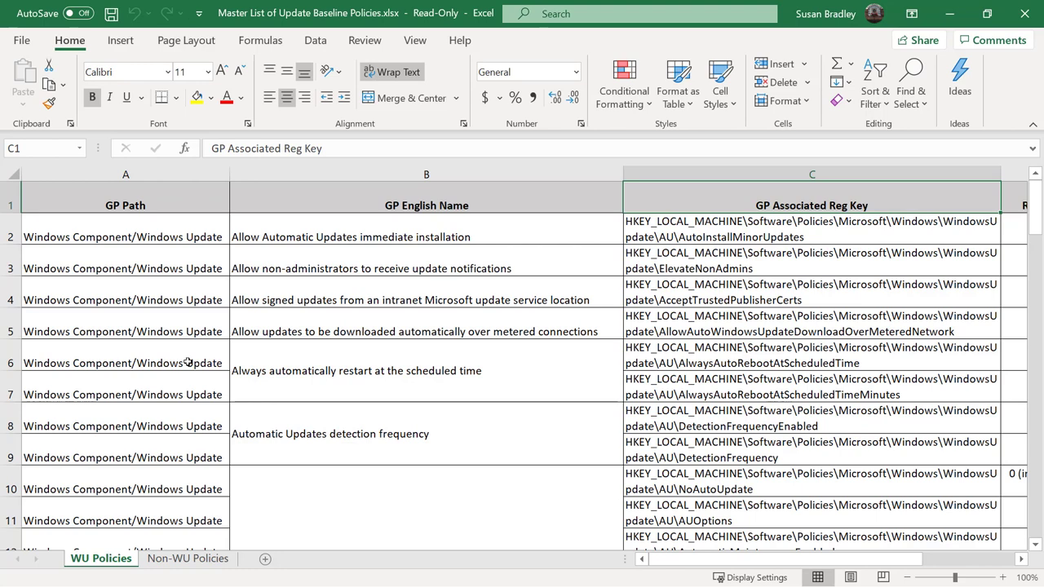
key(ctrl+Page_Down)
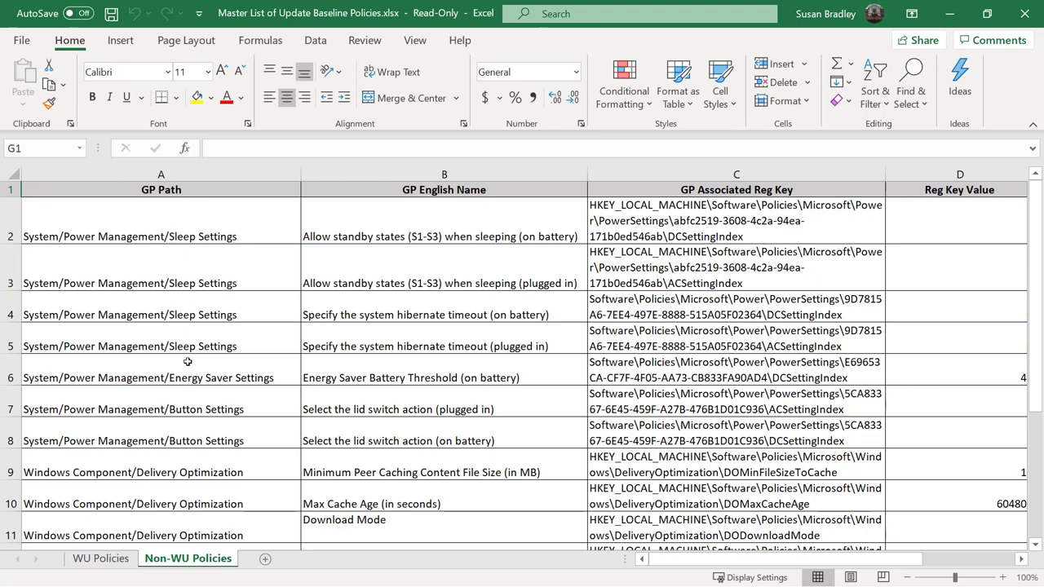
key(ctrl+Page_Up)
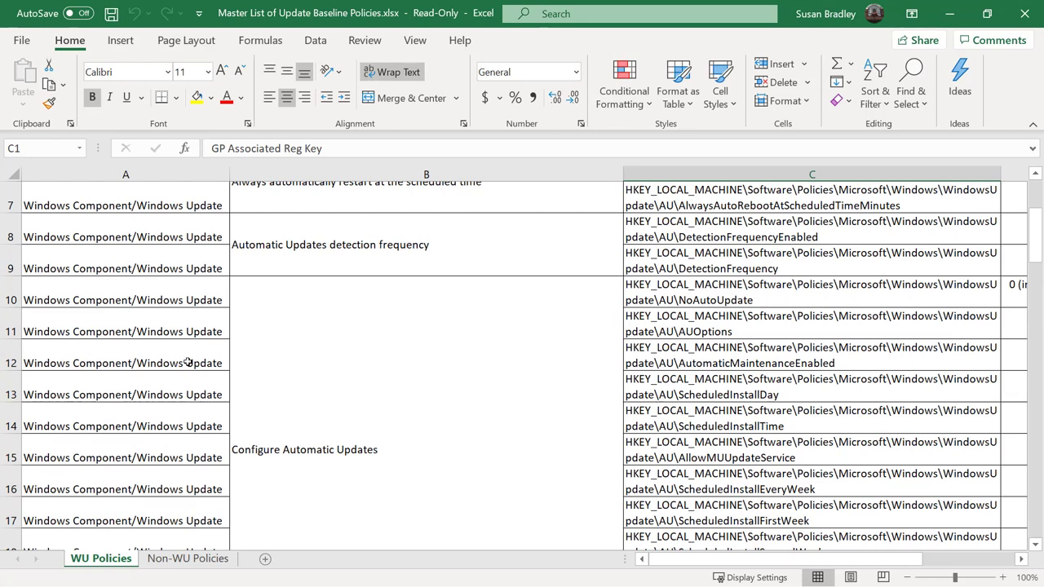
key(alt+Tab)
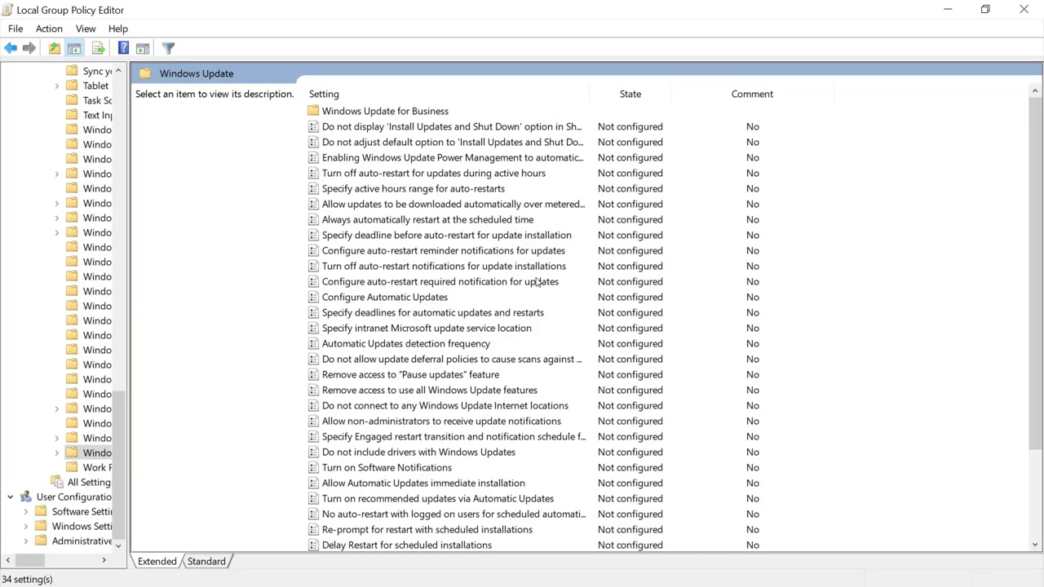
Browse Windows Update for Business, check and cancel the Preview Builds policy, and open the quality updates policy
double_click(394, 113)
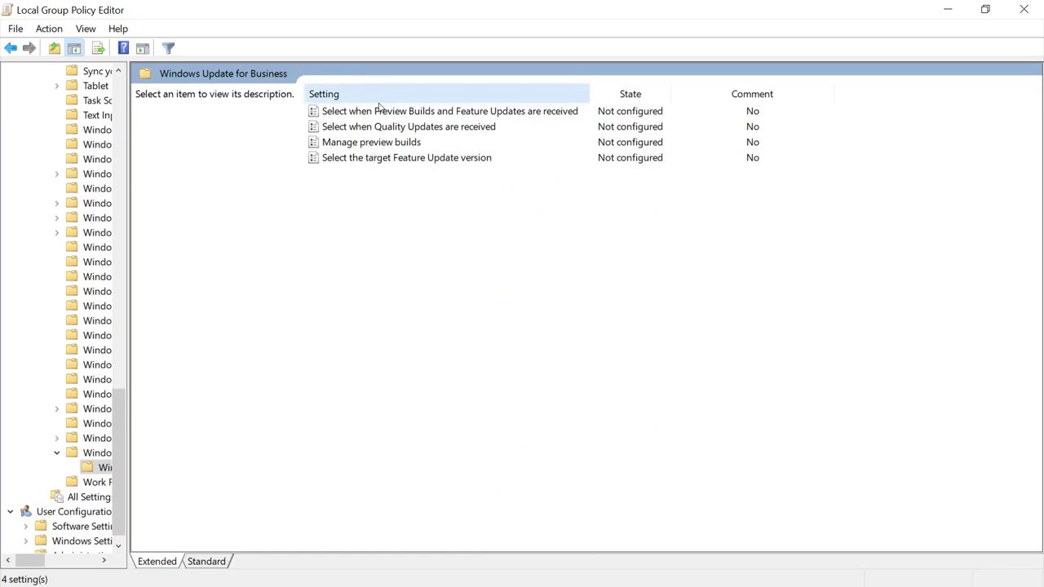
double_click(377, 113)
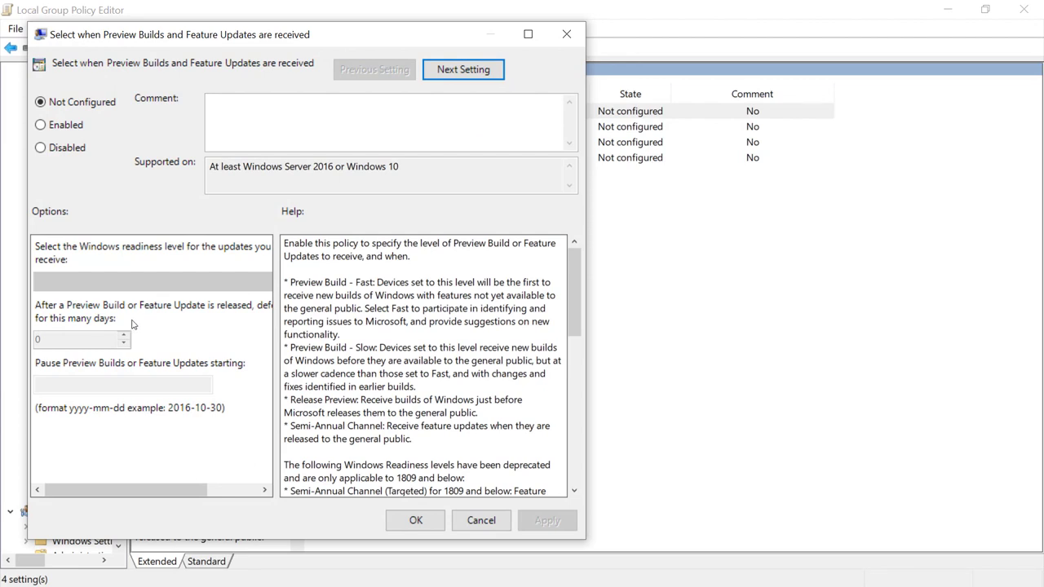
click(469, 514)
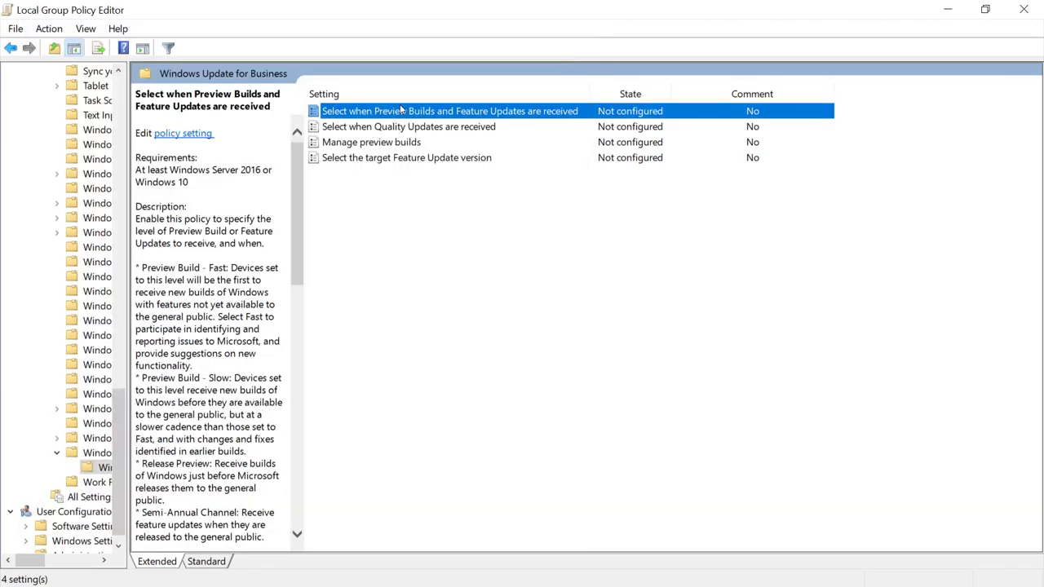
double_click(398, 126)
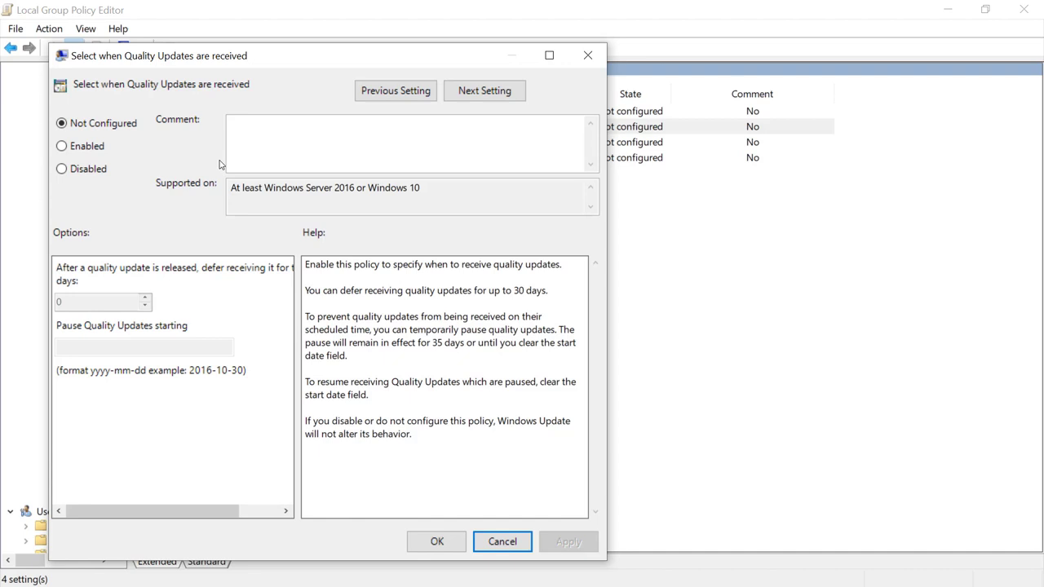
Trial enabling the quality update deferral at 8 days, then discard without applying
click(75, 148)
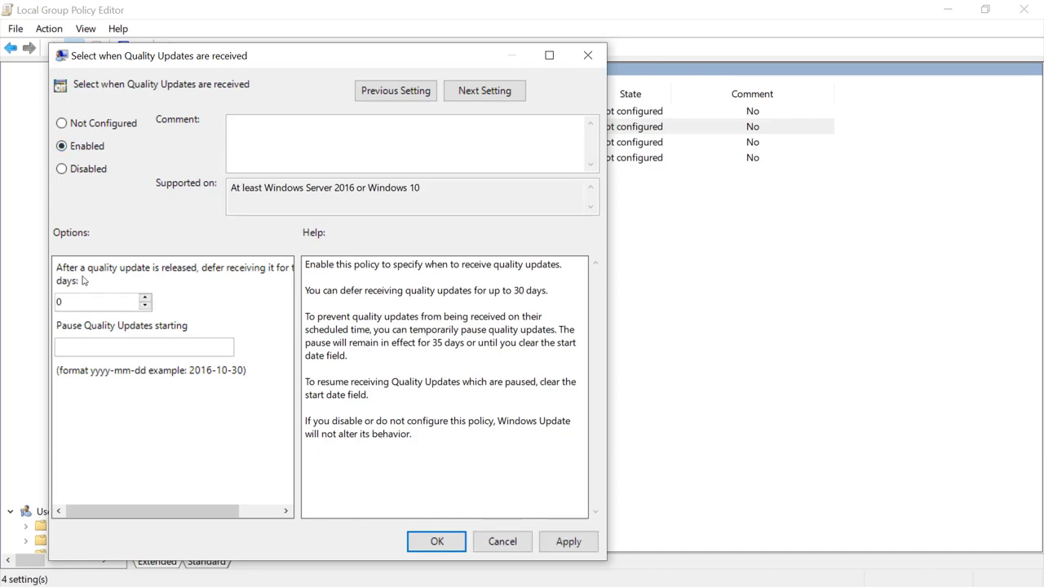
click(146, 299)
click(146, 299)
click(145, 299)
click(145, 299)
click(146, 299)
click(146, 298)
click(145, 299)
click(145, 299)
key(Escape)
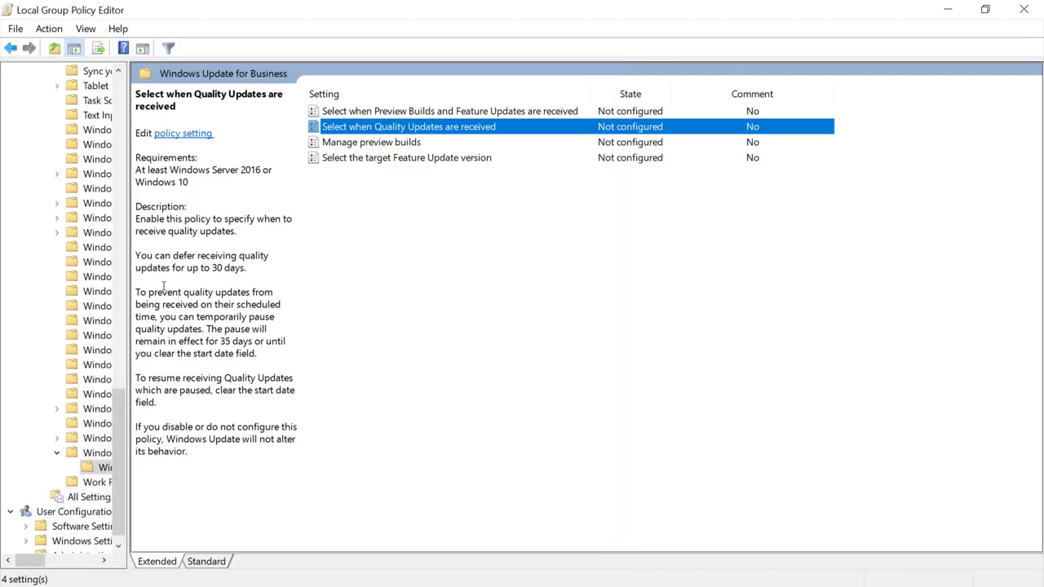
Enable Select the target Feature Update version and begin entering a version, then switch to the adoption PDF
double_click(392, 160)
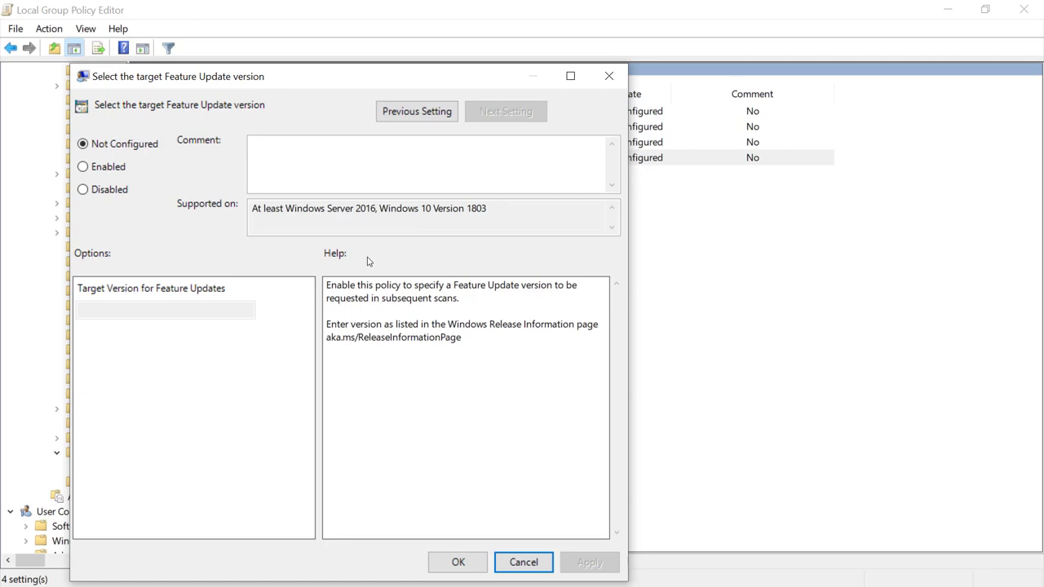
click(83, 166)
click(125, 309)
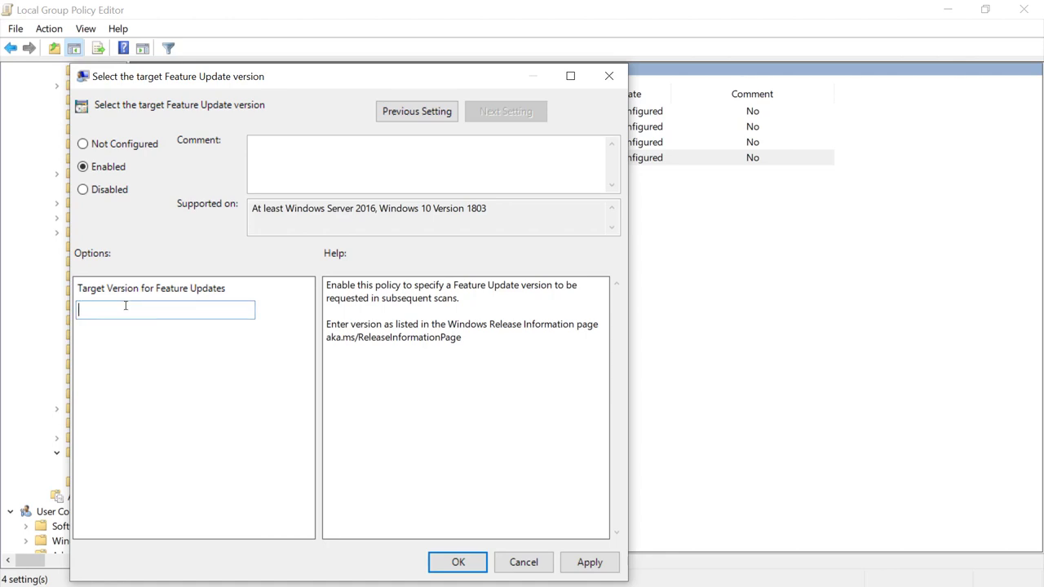
key(alt+Tab)
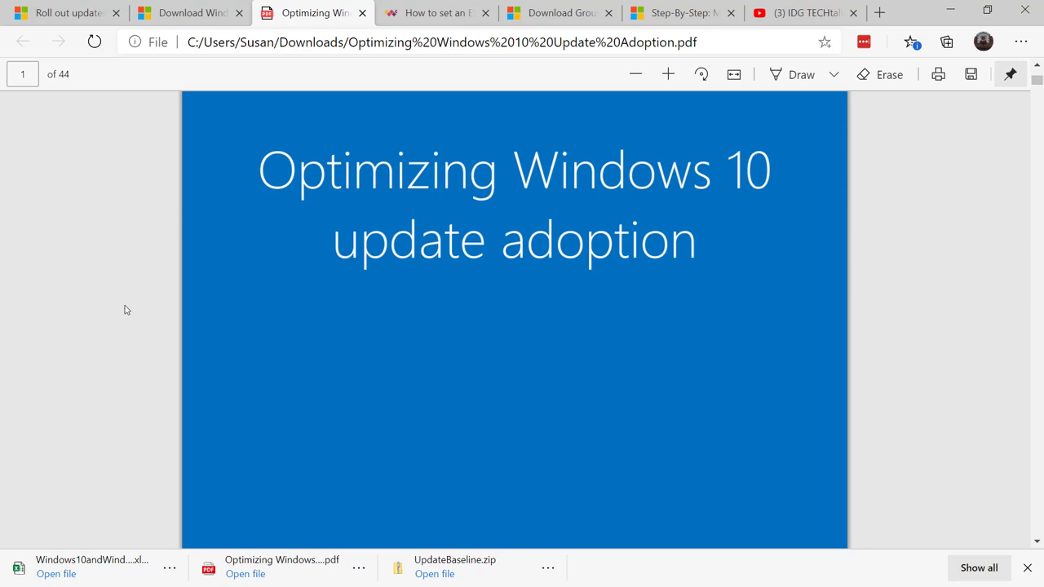
Scroll through the update adoption PDF, then move to the Ethernet metered connection article
scroll(126, 307, down, 20)
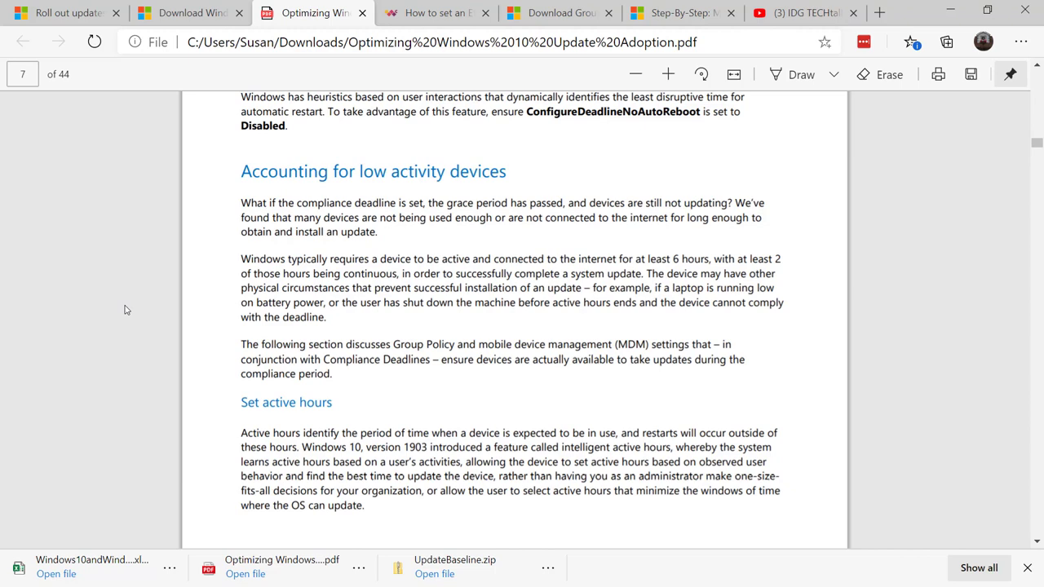
scroll(222, 340, up, 1)
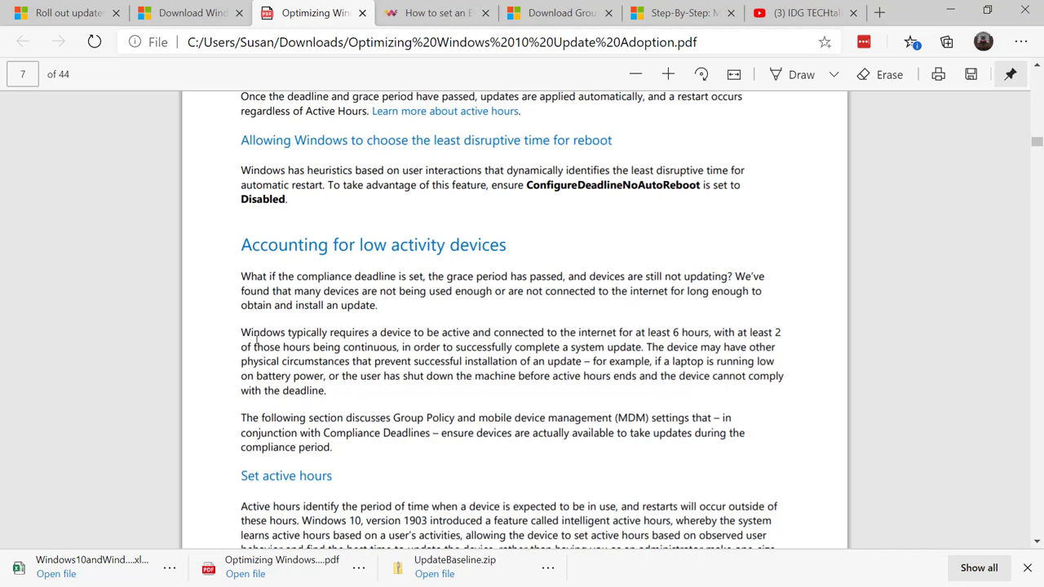
key(ctrl+Tab)
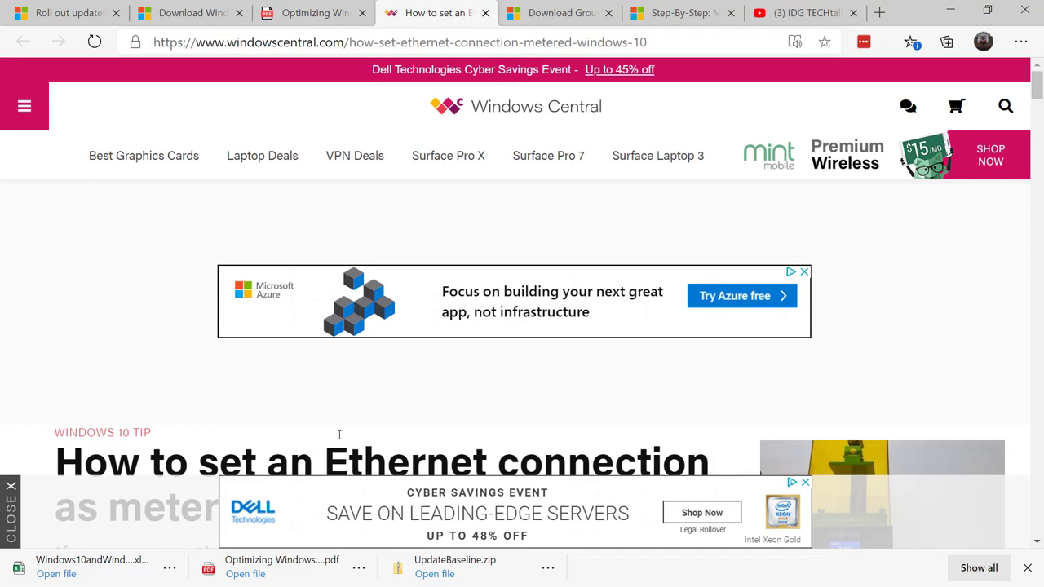
Scroll the Windows Central article, then move on to the Group Policy settings download tab
scroll(338, 433, down, 3)
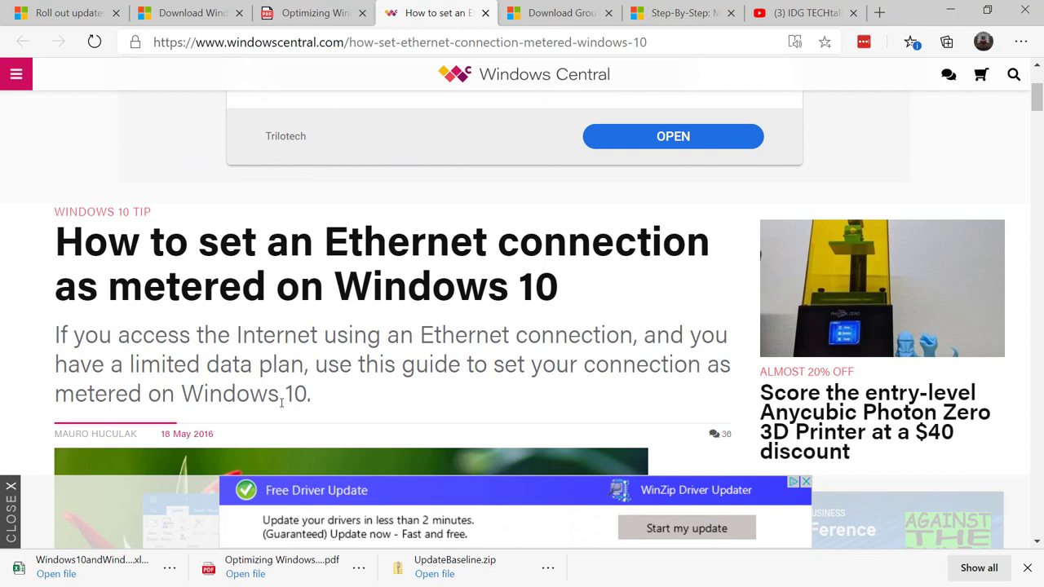
key(ctrl+Tab)
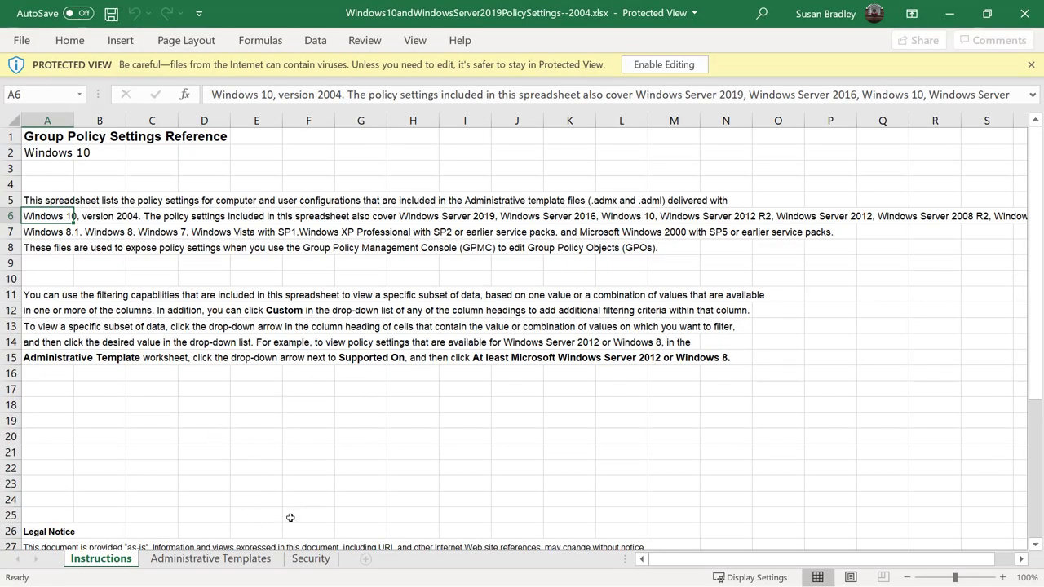
Browse the Administrative Templates sheet rows, then return to the ADMX templates article in Edge
click(246, 569)
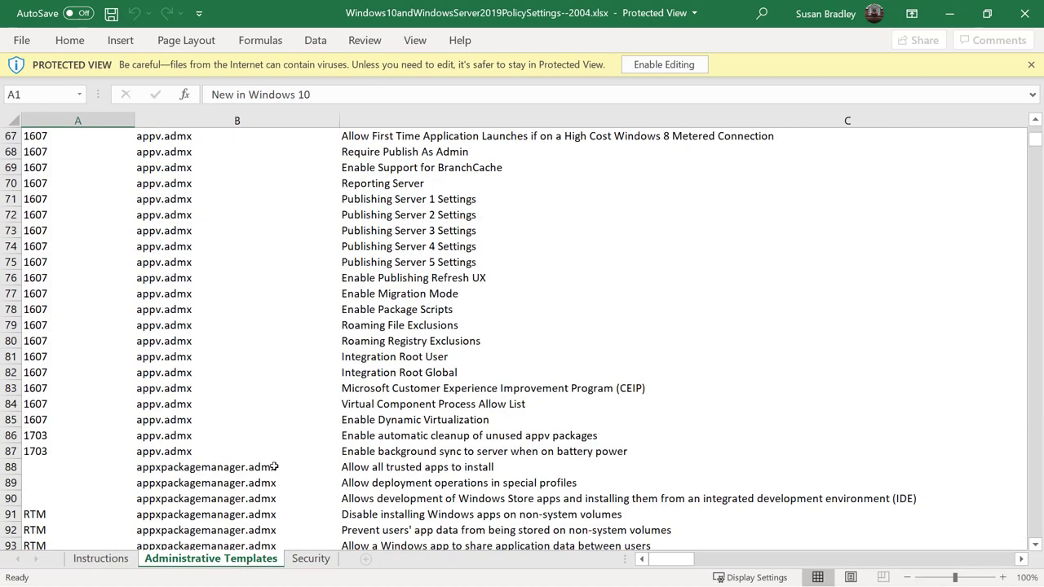
scroll(275, 467, down, 1)
scroll(274, 467, down, 6)
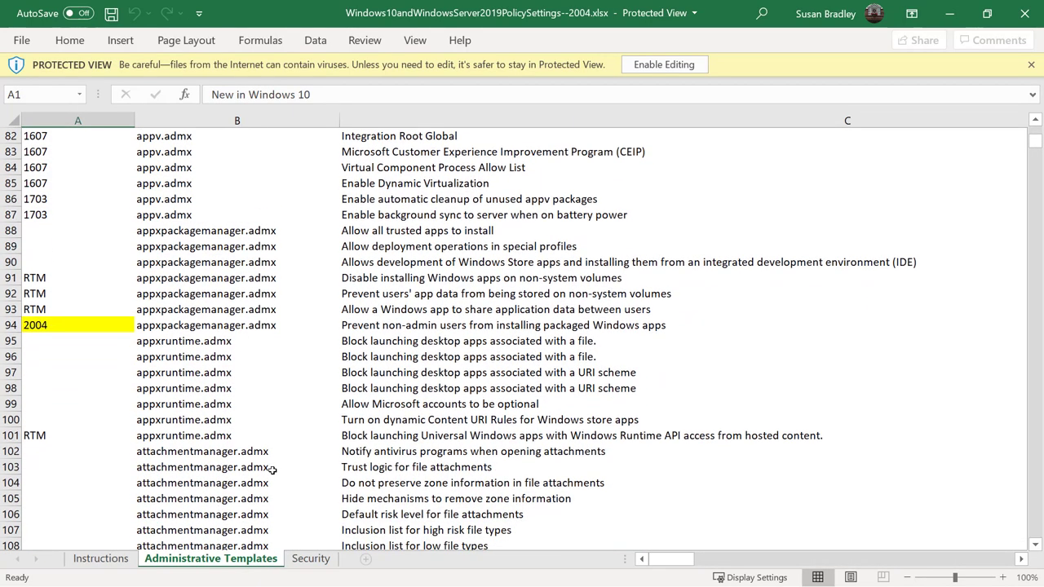
scroll(272, 469, down, 12)
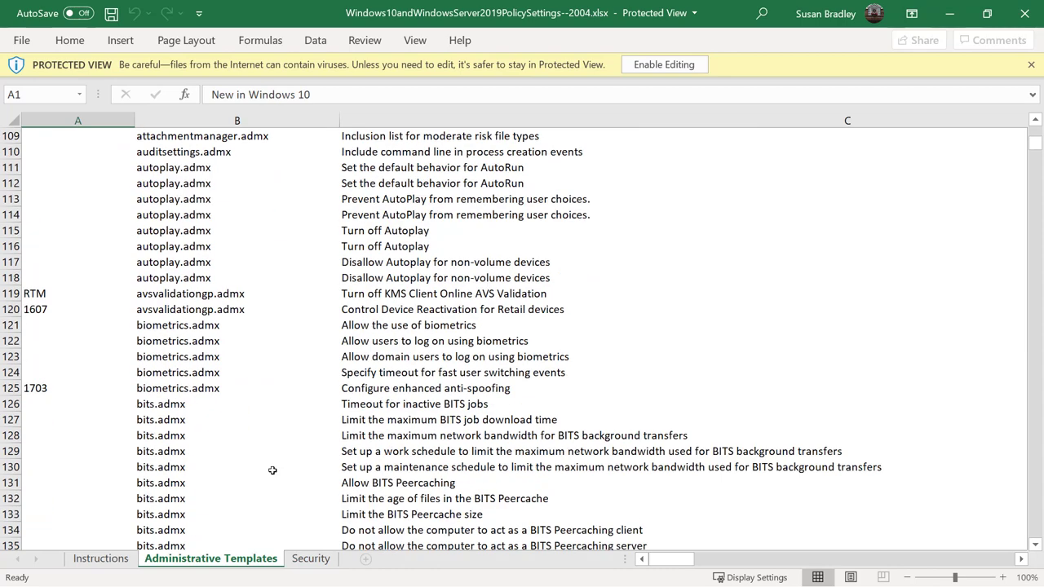
scroll(272, 470, down, 15)
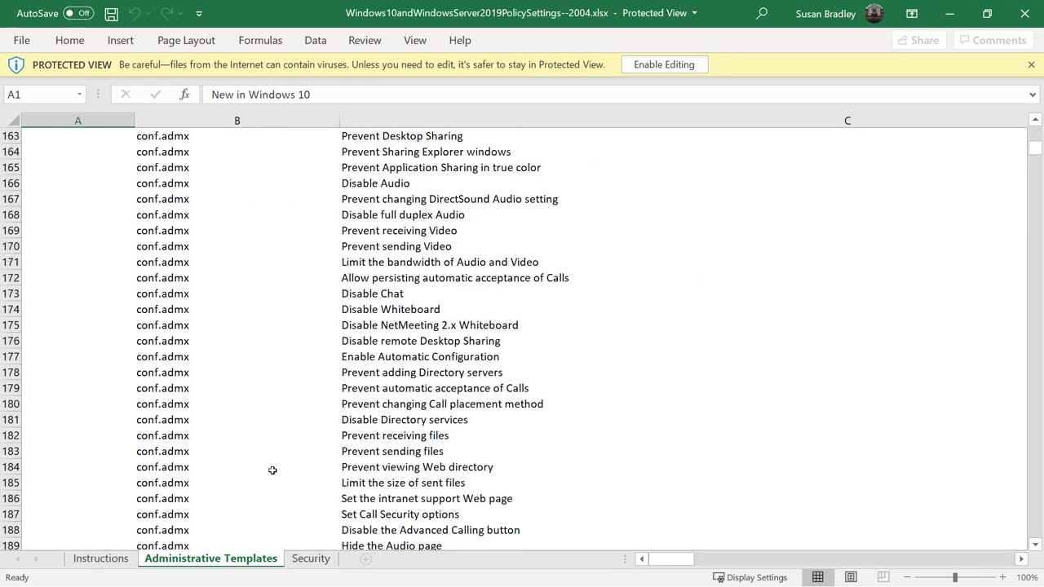
scroll(272, 471, down, 9)
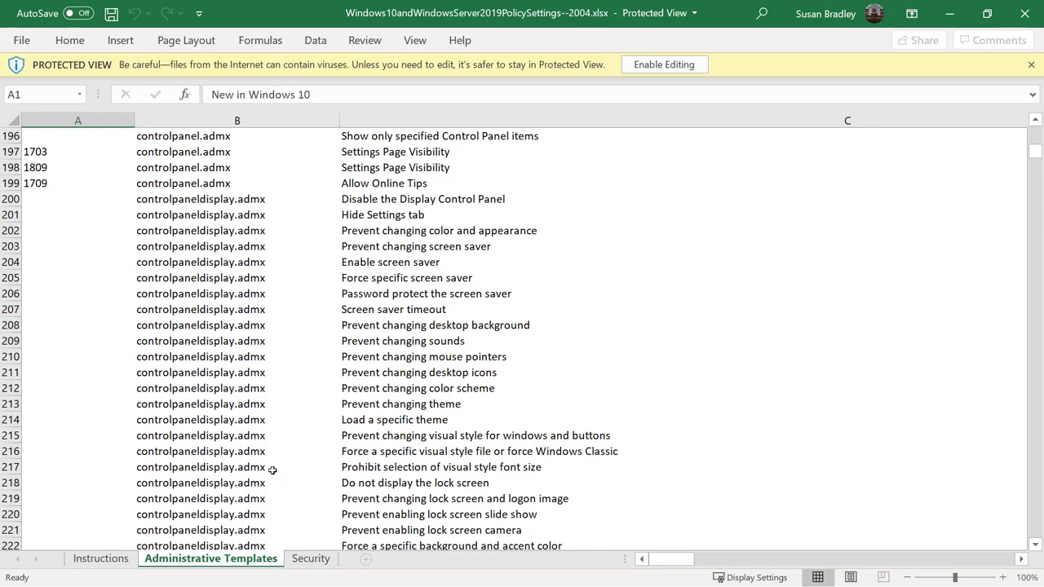
key(alt+Tab)
Scroll the ADMX article down to the deployment steps for the PolicyDefinitions Central Store
scroll(272, 471, down, 3)
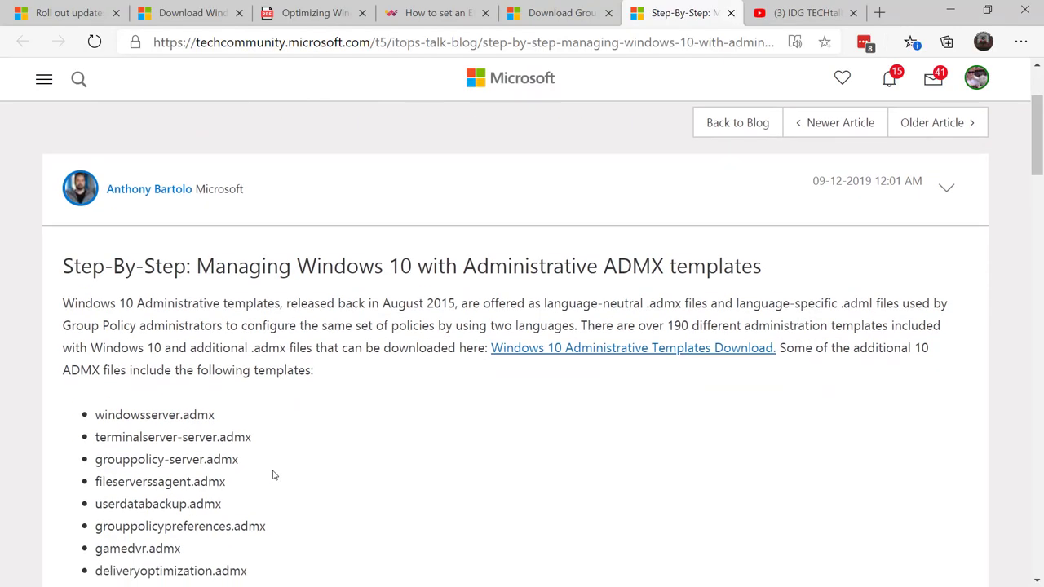
scroll(273, 474, down, 2)
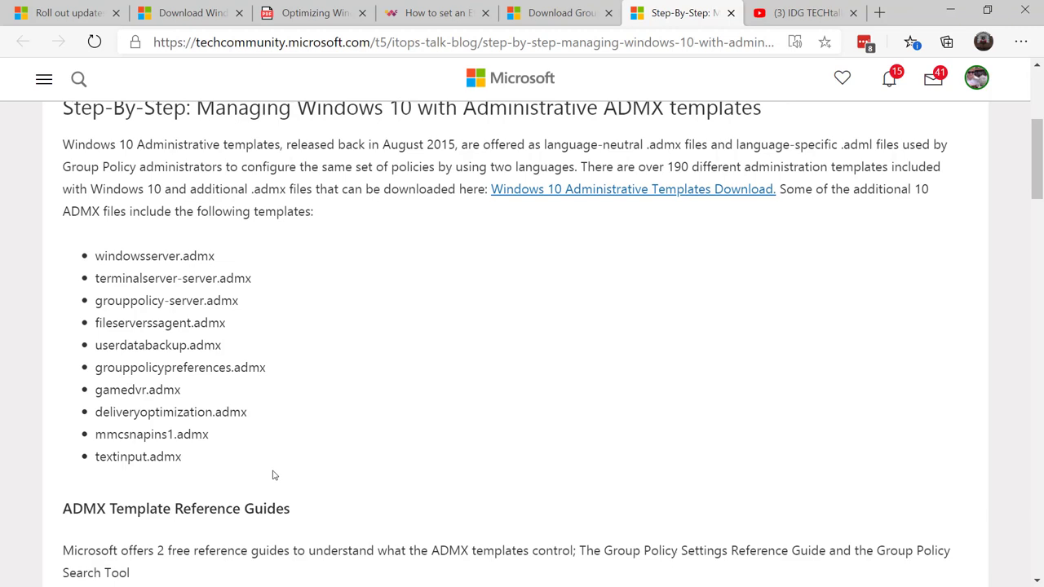
scroll(274, 475, down, 4)
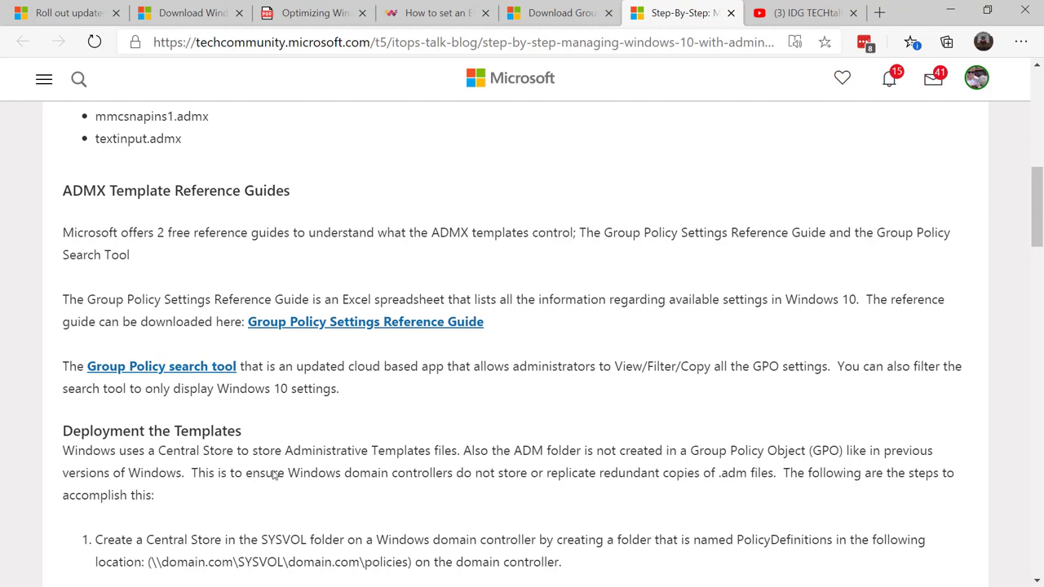
scroll(273, 475, down, 1)
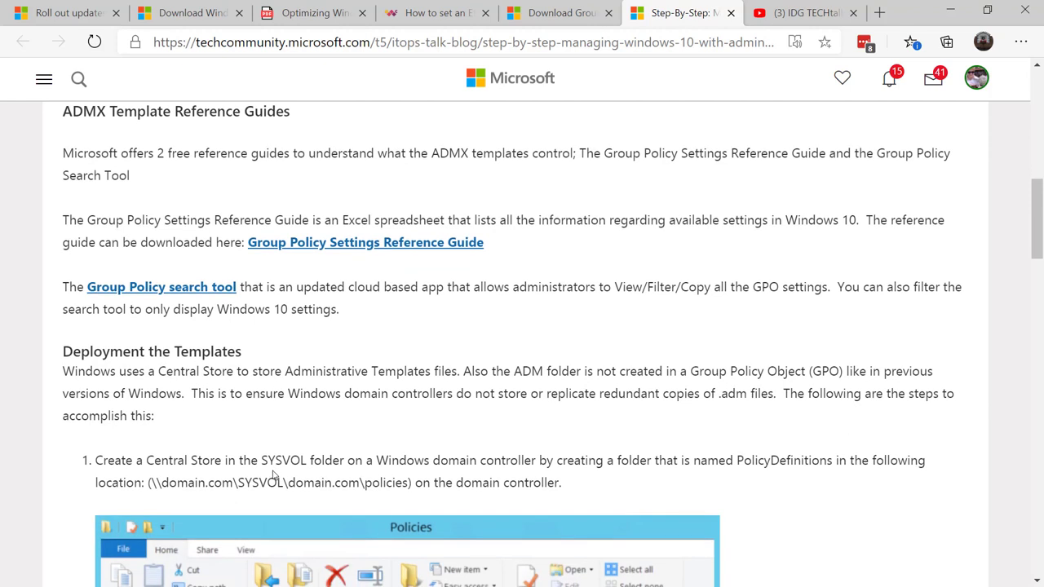
scroll(273, 473, down, 1)
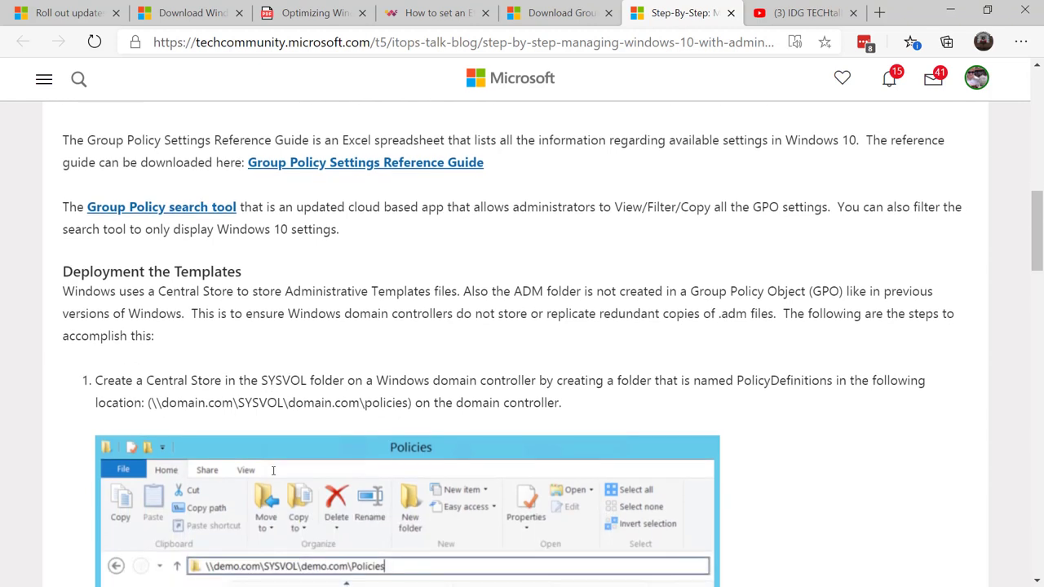
scroll(273, 470, down, 2)
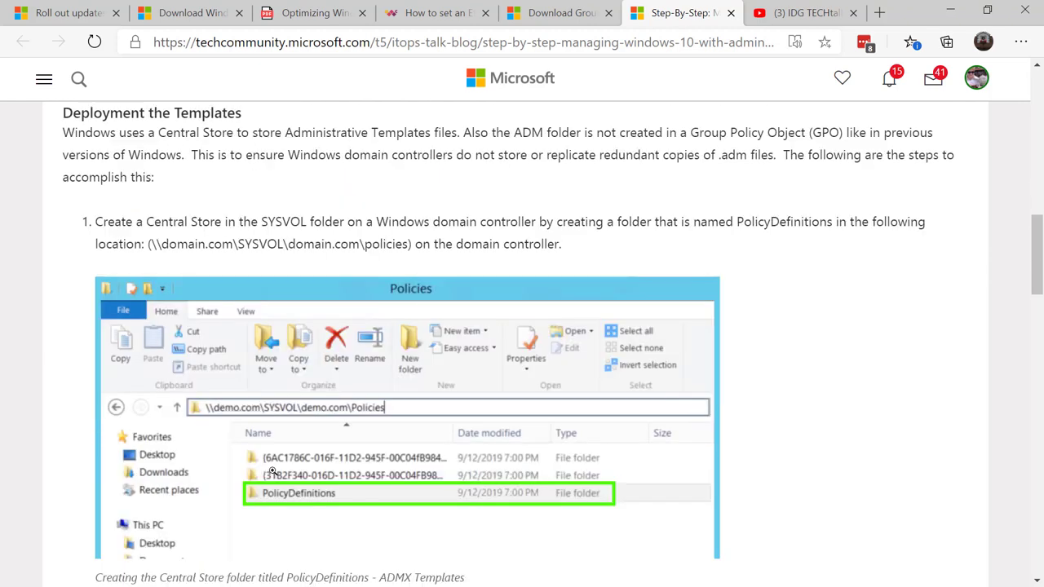